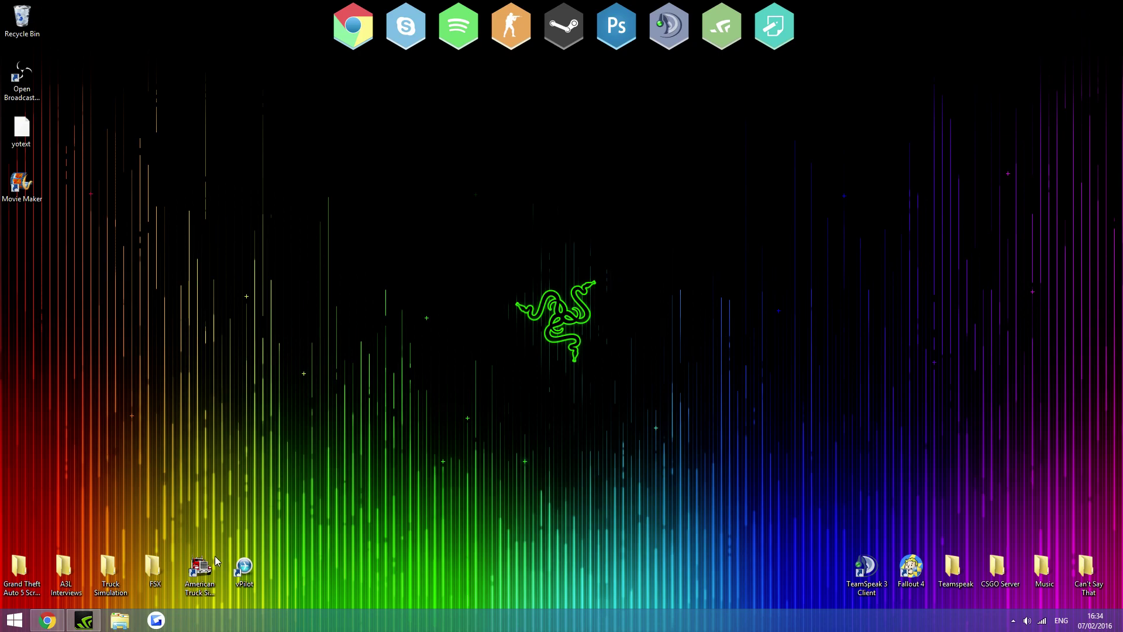
# Switch to Chrome, open the TruckersMP mod download page and review the supported ETS2 and ATS game versions
pyautogui.click(47, 622)
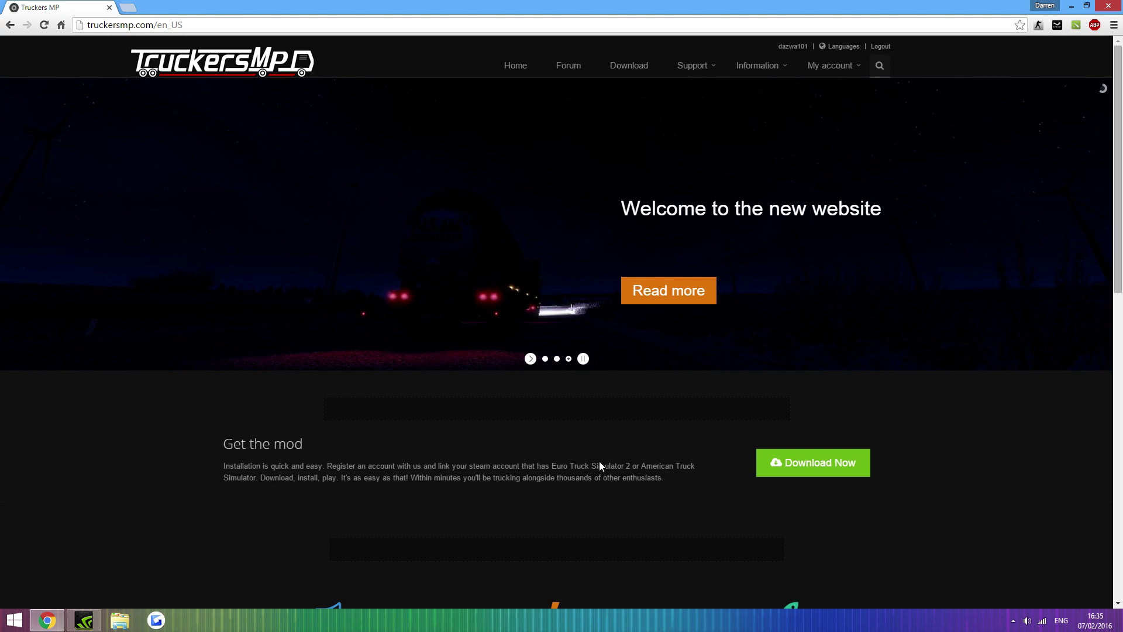
pyautogui.click(800, 475)
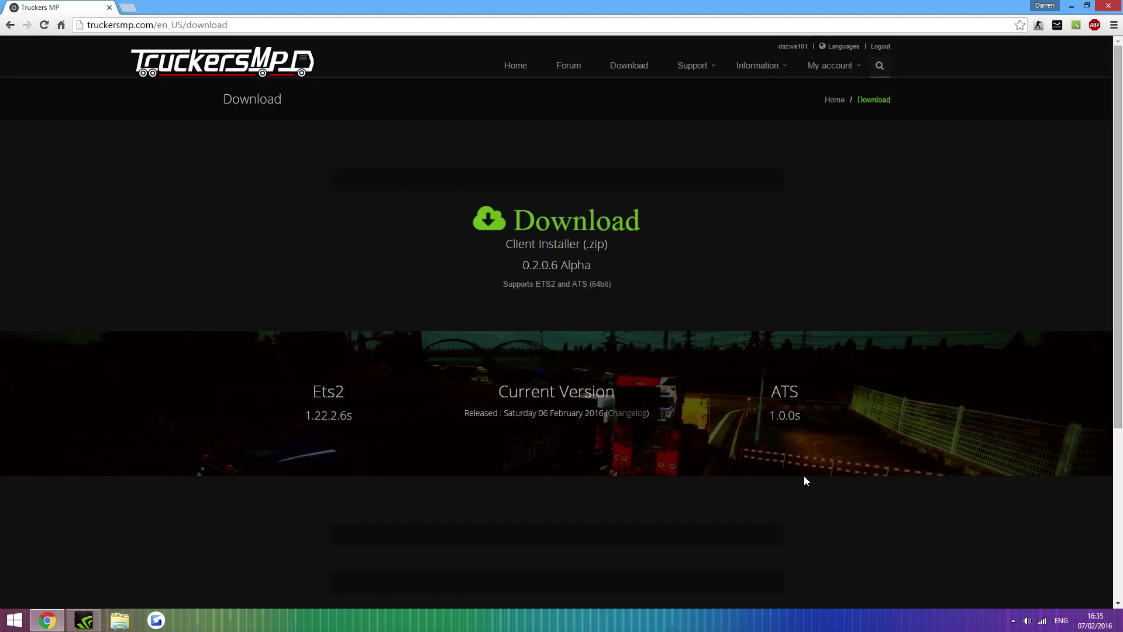
pyautogui.moveTo(759, 416); pyautogui.dragTo(800, 436)
pyautogui.click(634, 442)
pyautogui.moveTo(307, 414); pyautogui.dragTo(362, 414)
pyautogui.click(374, 424)
pyautogui.scroll(-5, 589, 503)
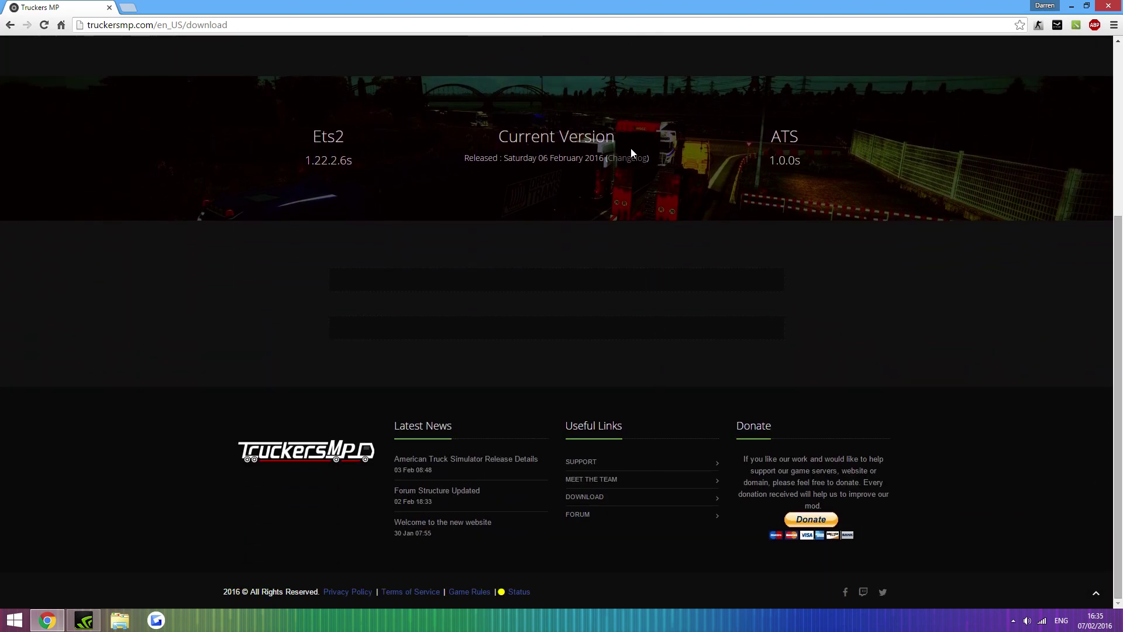
pyautogui.scroll(4, 672, 371)
# Try to open the current version's changelog in a separate tab, and close that tab
pyautogui.middleClick(629, 368)
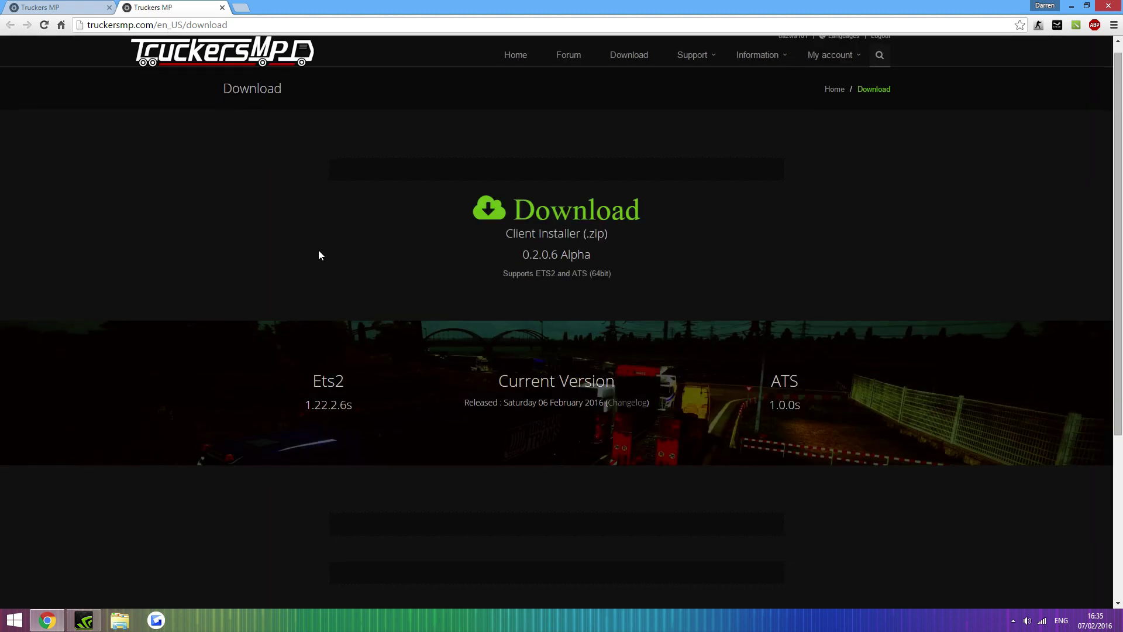
pyautogui.scroll(5, 314, 259)
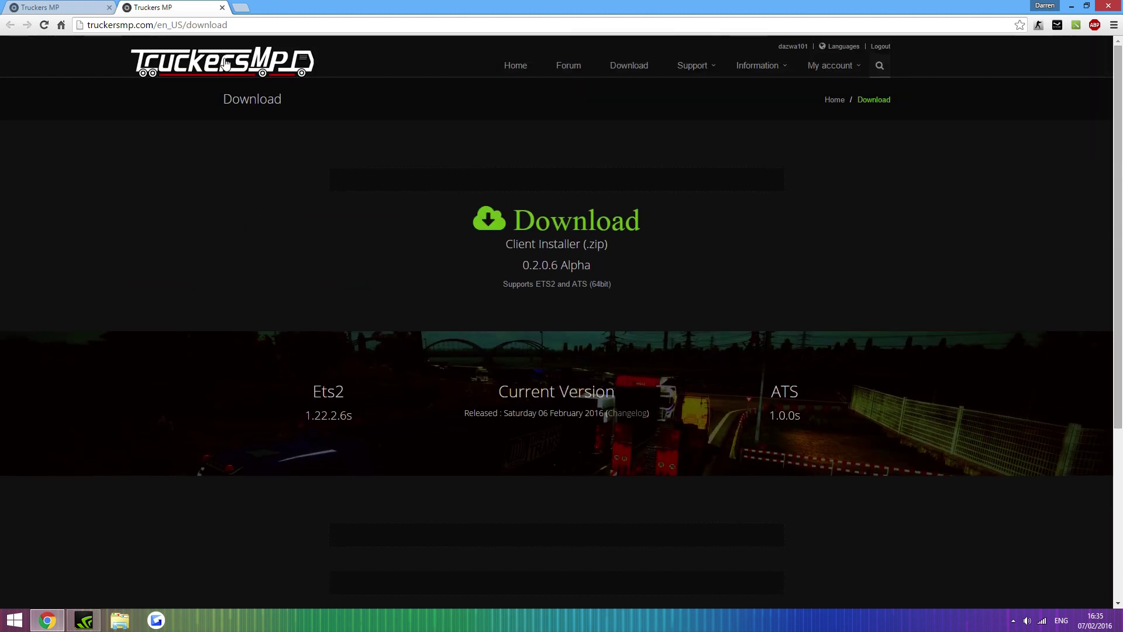
pyautogui.click(222, 7)
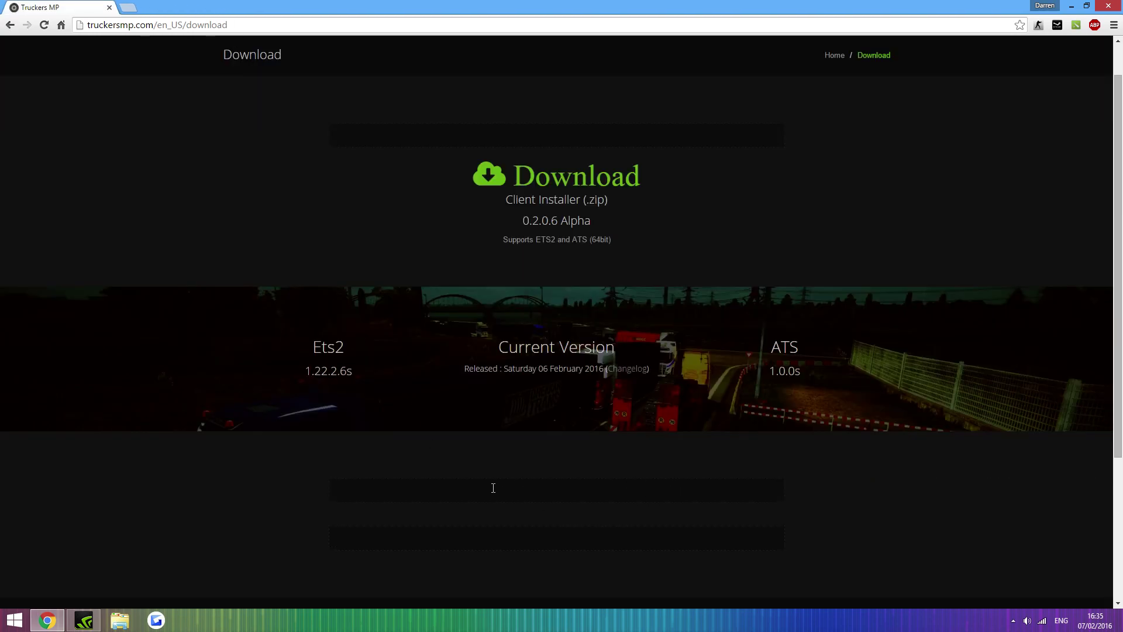
# Download the TruckersMP client installer zip and open the downloaded archive
pyautogui.scroll(1, 598, 483)
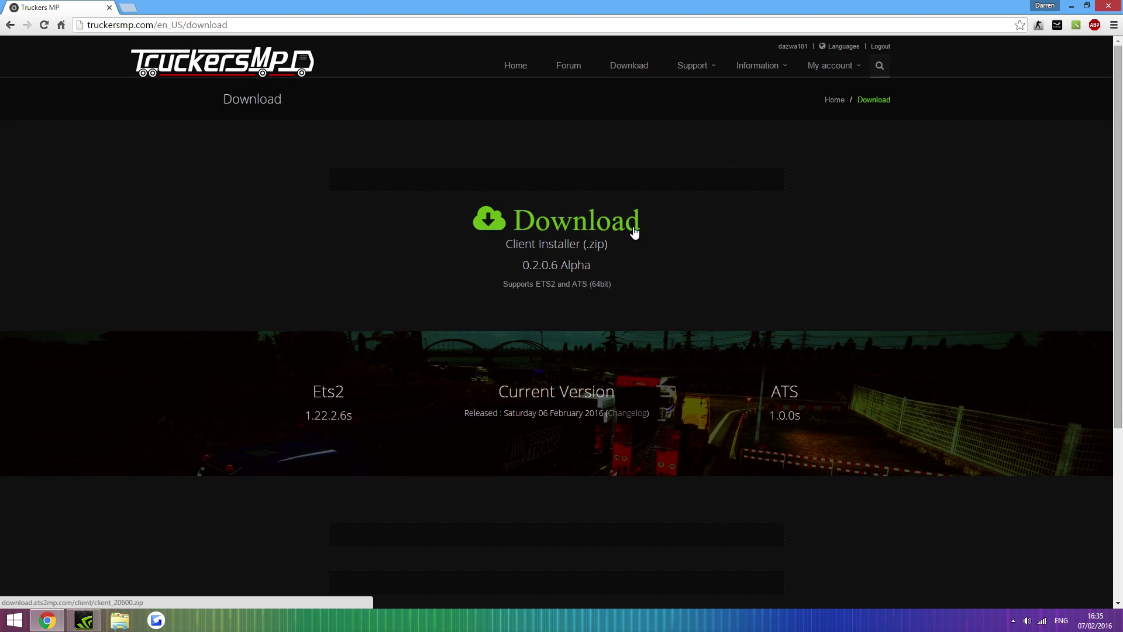
pyautogui.click(560, 223)
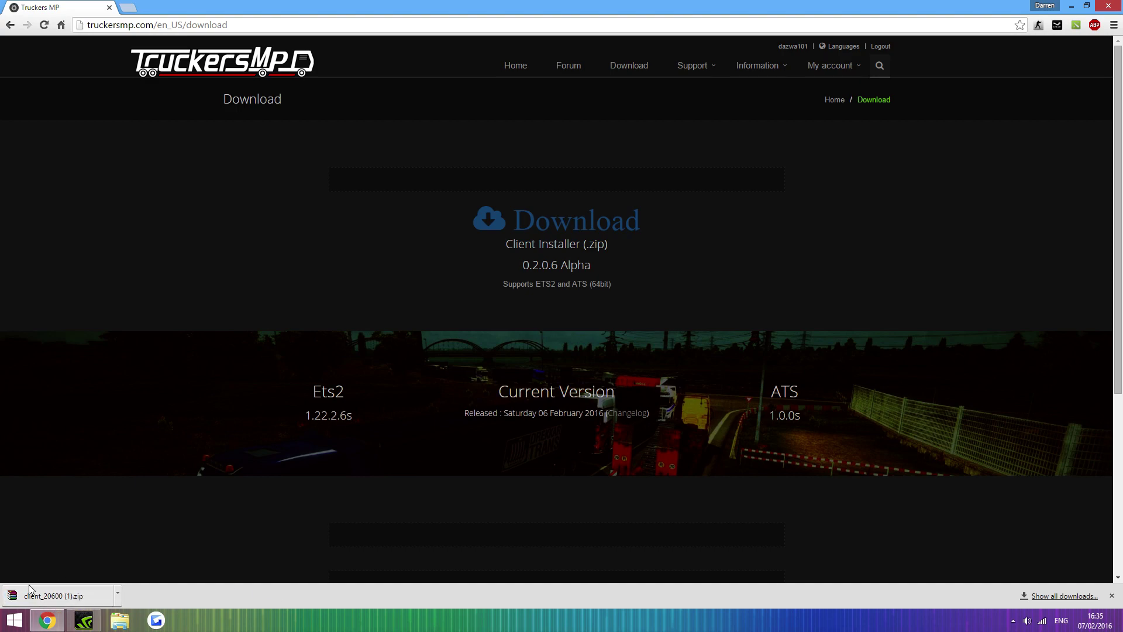
pyautogui.click(88, 591)
pyautogui.click(61, 595)
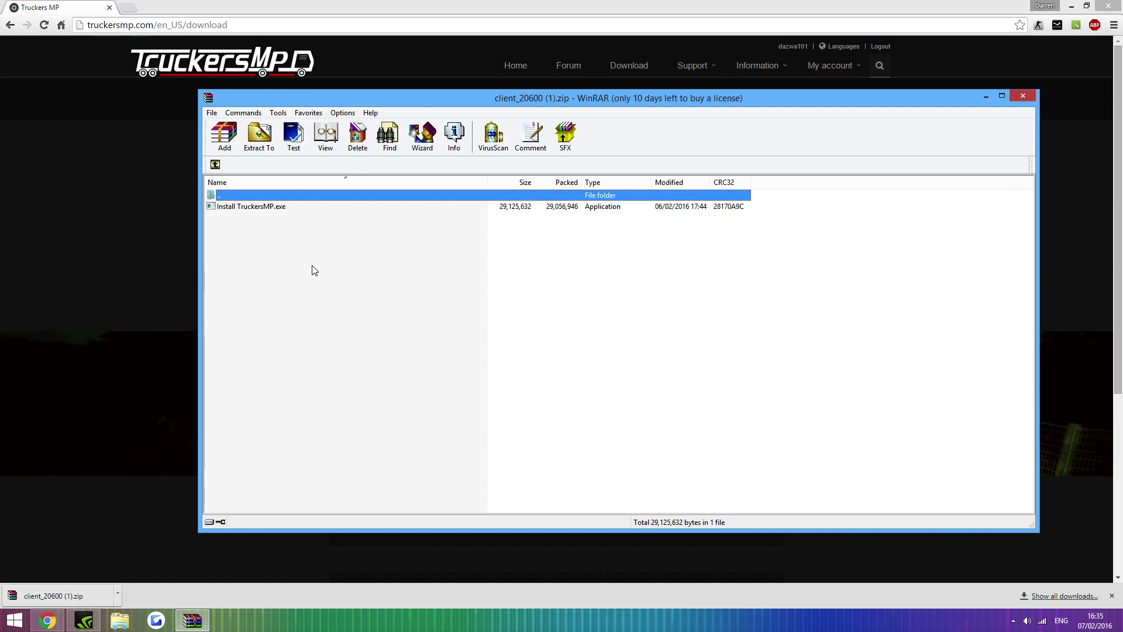
# Run Install TruckersMP.exe from the archive despite the SmartScreen block, and clear the archive and browser windows off the desktop
pyautogui.doubleClick(252, 209)
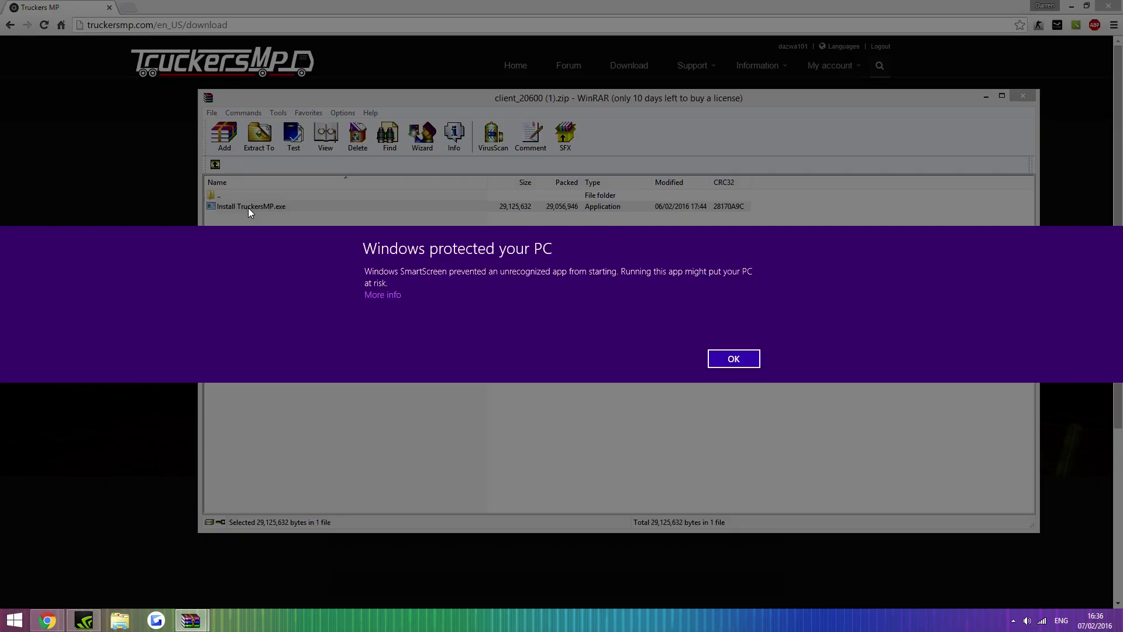
pyautogui.click(373, 297)
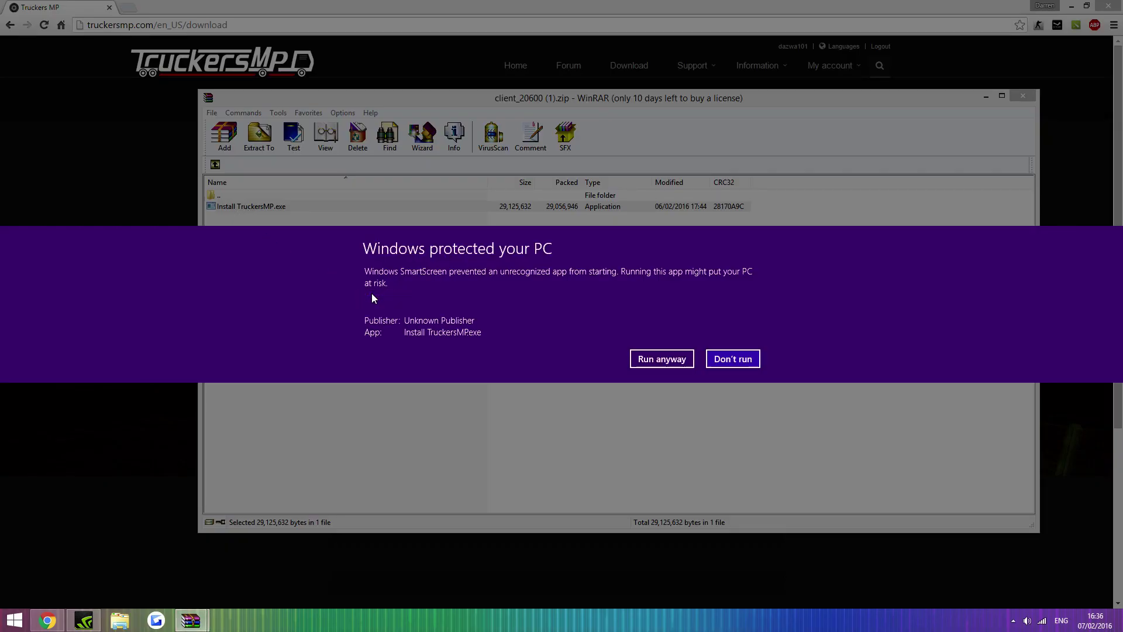
pyautogui.click(664, 357)
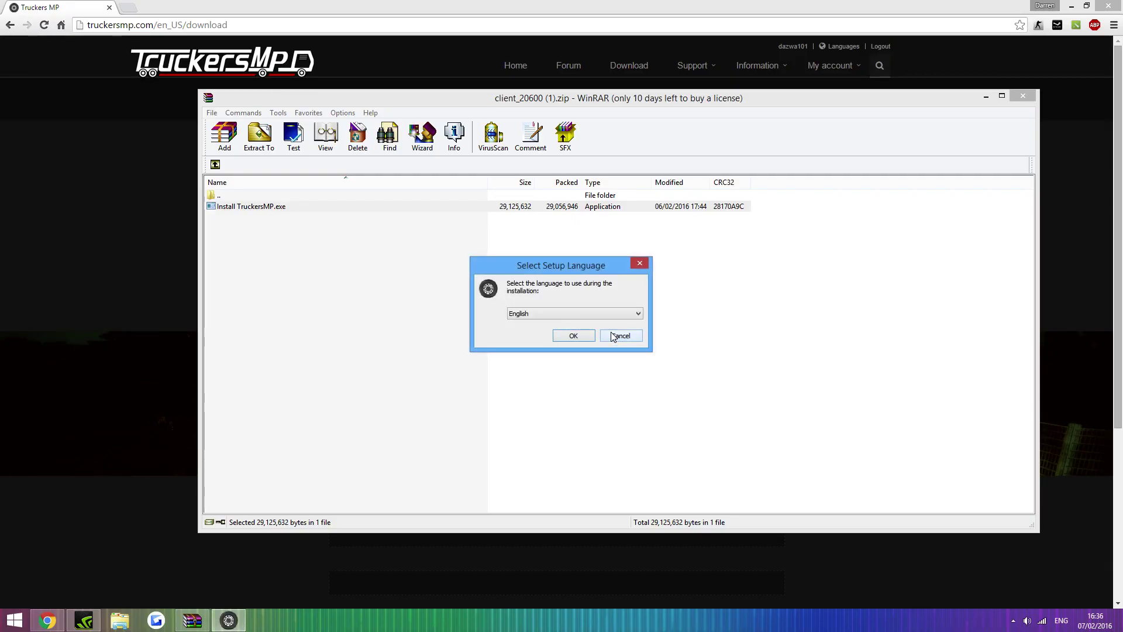
pyautogui.click(1021, 96)
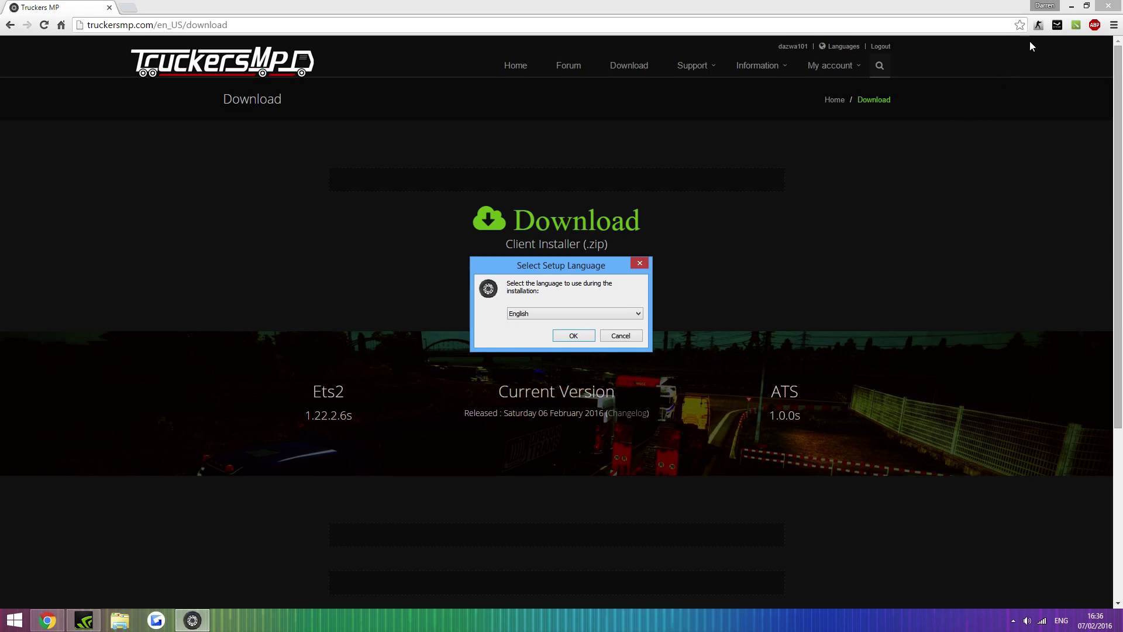
pyautogui.click(1071, 7)
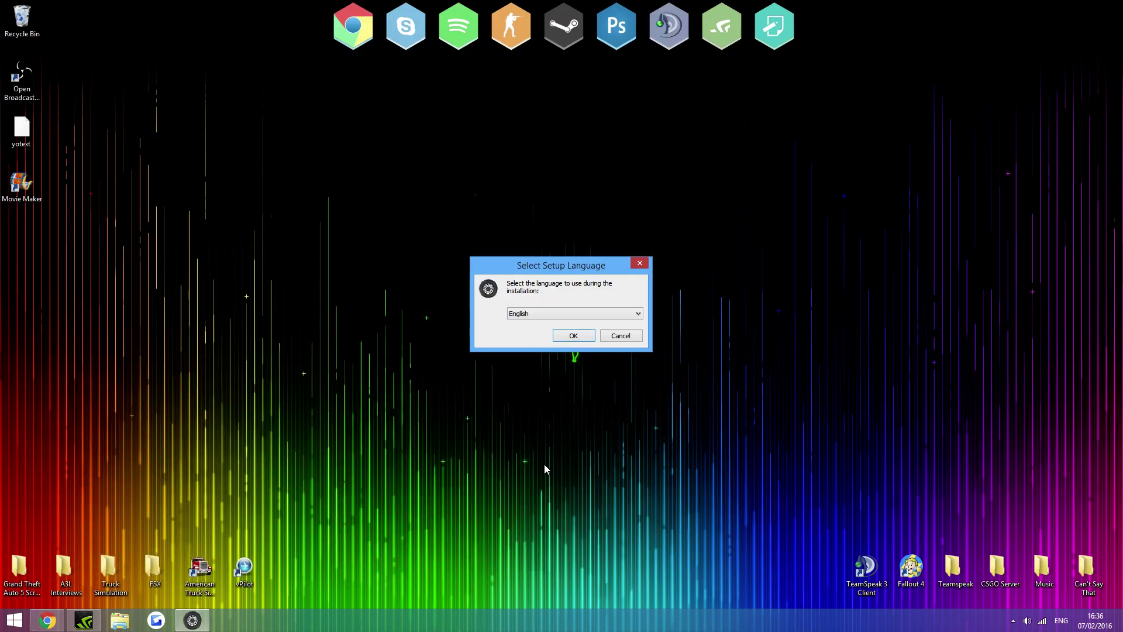
# Choose English as the setup language and continue to the setup wizard
pyautogui.click(527, 316)
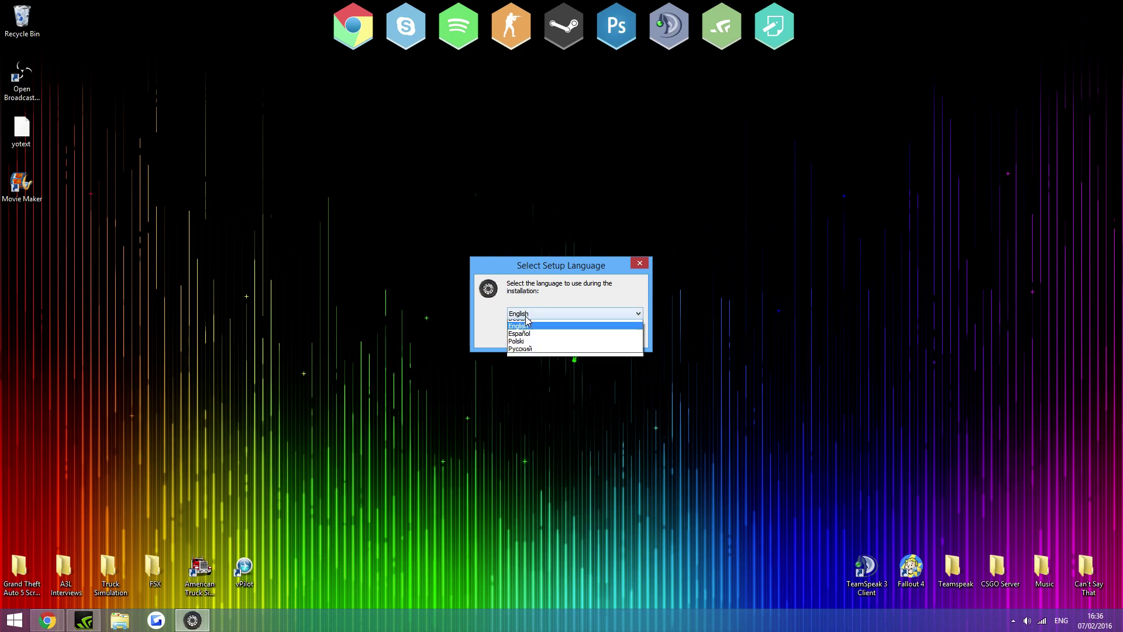
pyautogui.click(519, 326)
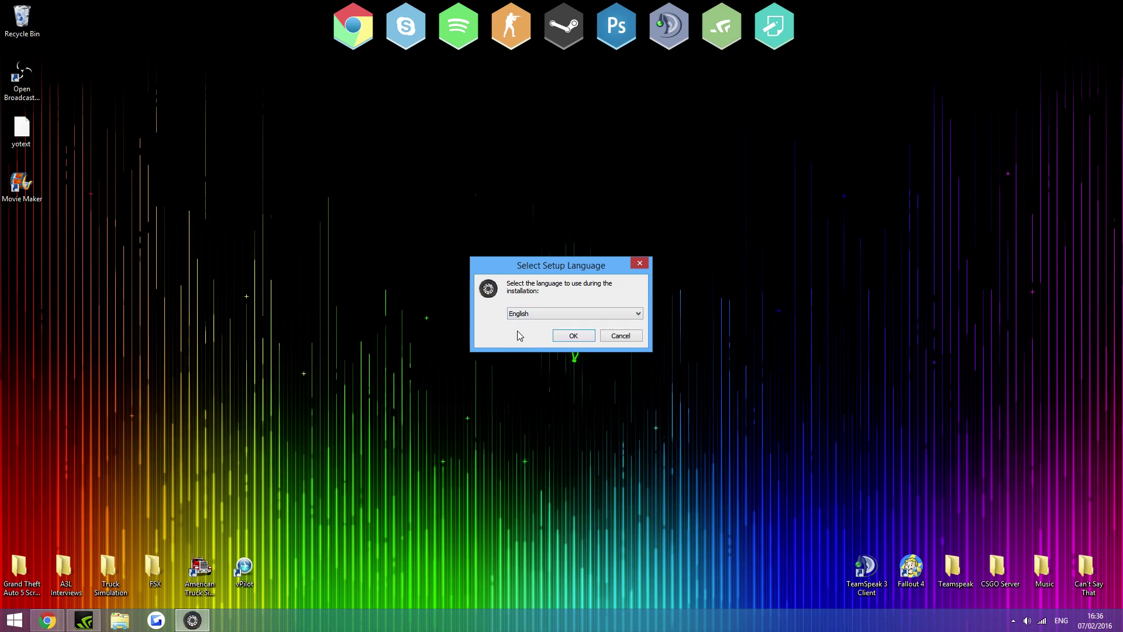
pyautogui.click(545, 314)
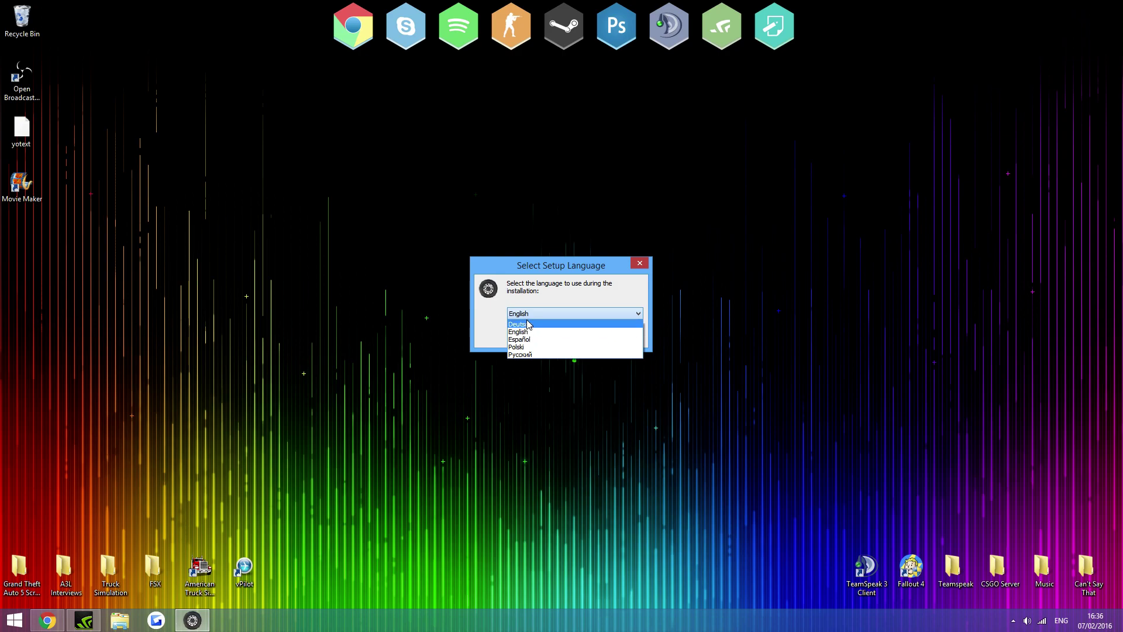
pyautogui.click(523, 332)
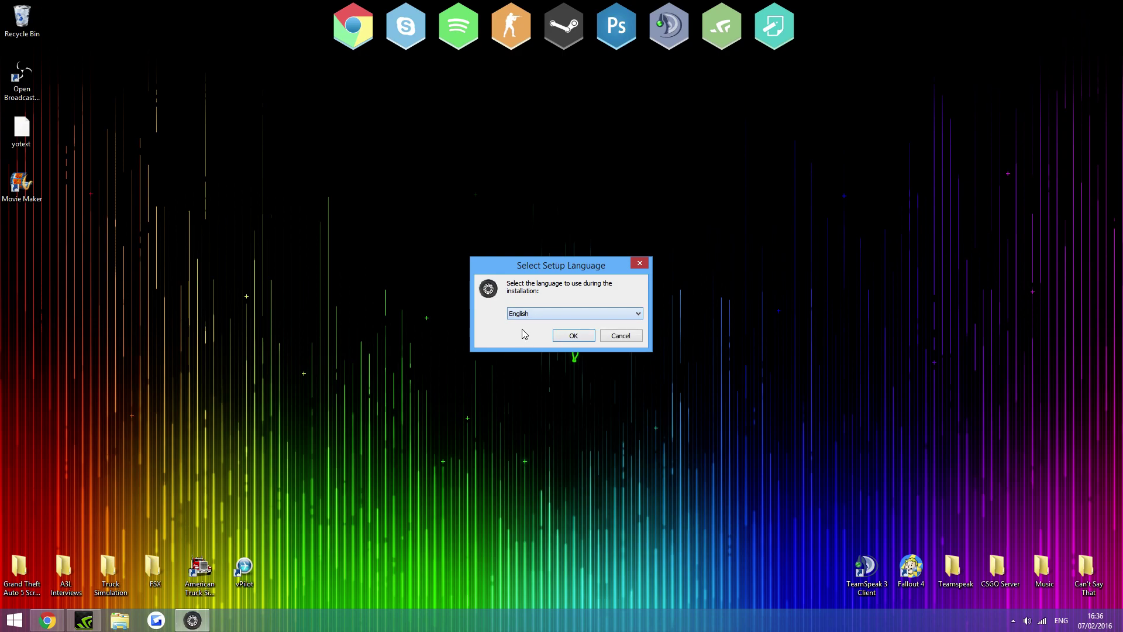
pyautogui.click(573, 338)
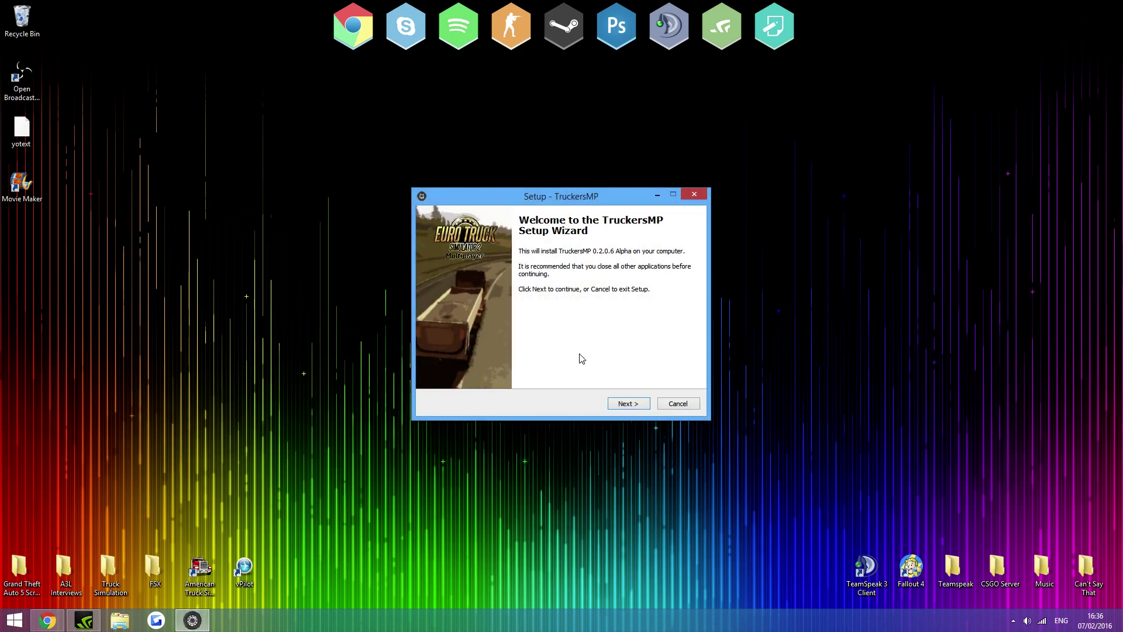
# Accept the license agreement and keep C:\Program Files\TruckersMP as the destination folder
pyautogui.click(628, 404)
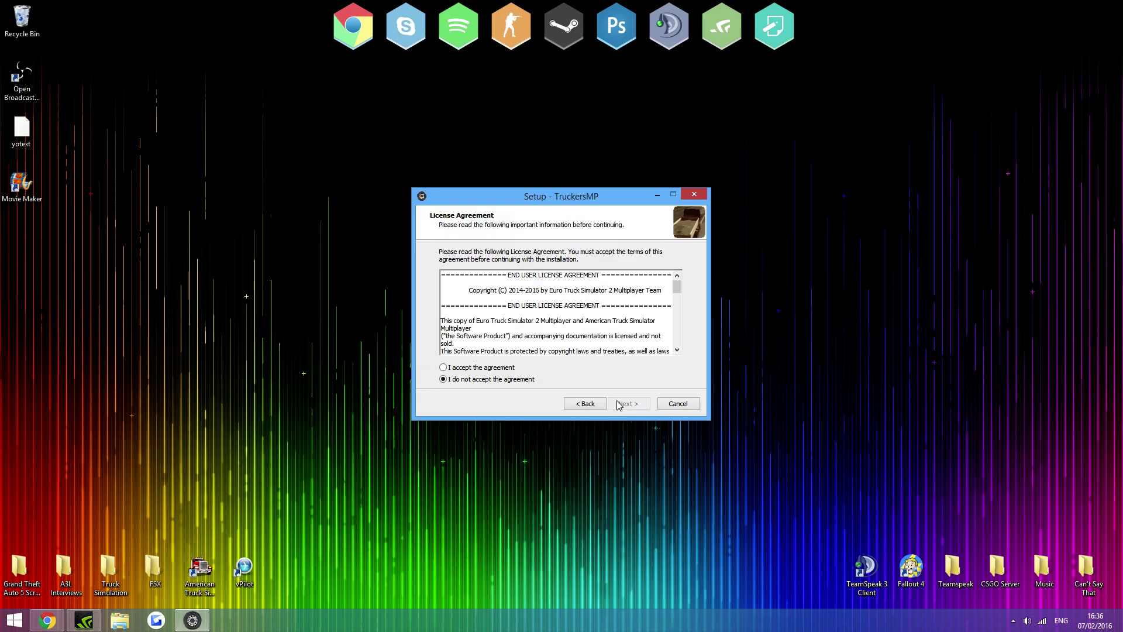
pyautogui.click(443, 367)
pyautogui.moveTo(678, 295)
pyautogui.mouseDown()
pyautogui.moveTo(673, 334)
pyautogui.moveTo(672, 291)
pyautogui.mouseUp()
pyautogui.click(640, 409)
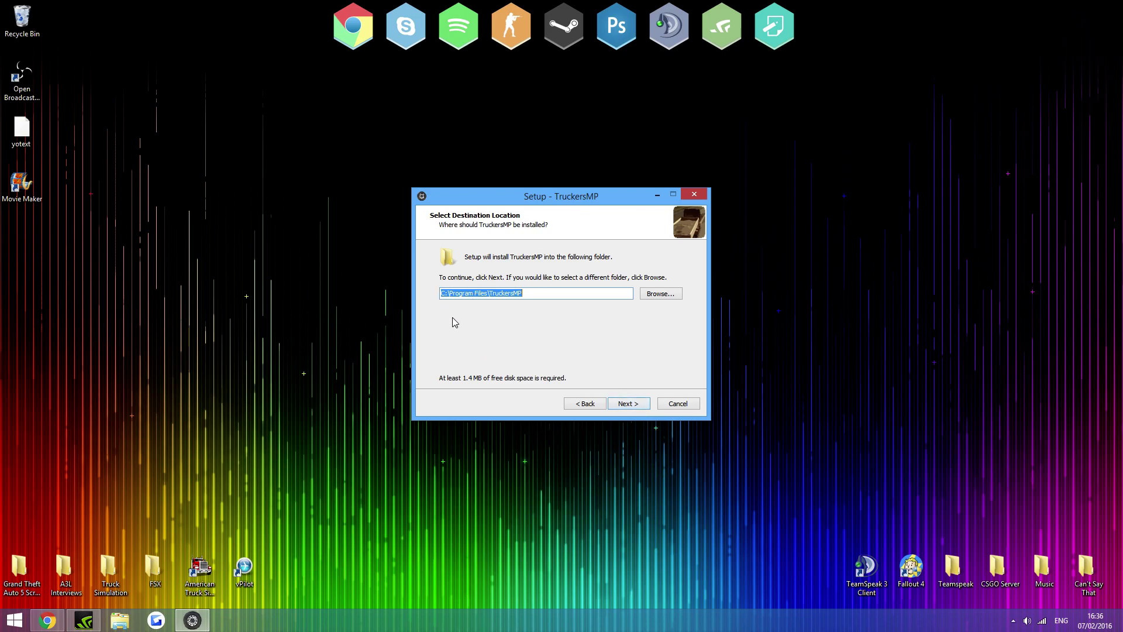
pyautogui.click(637, 406)
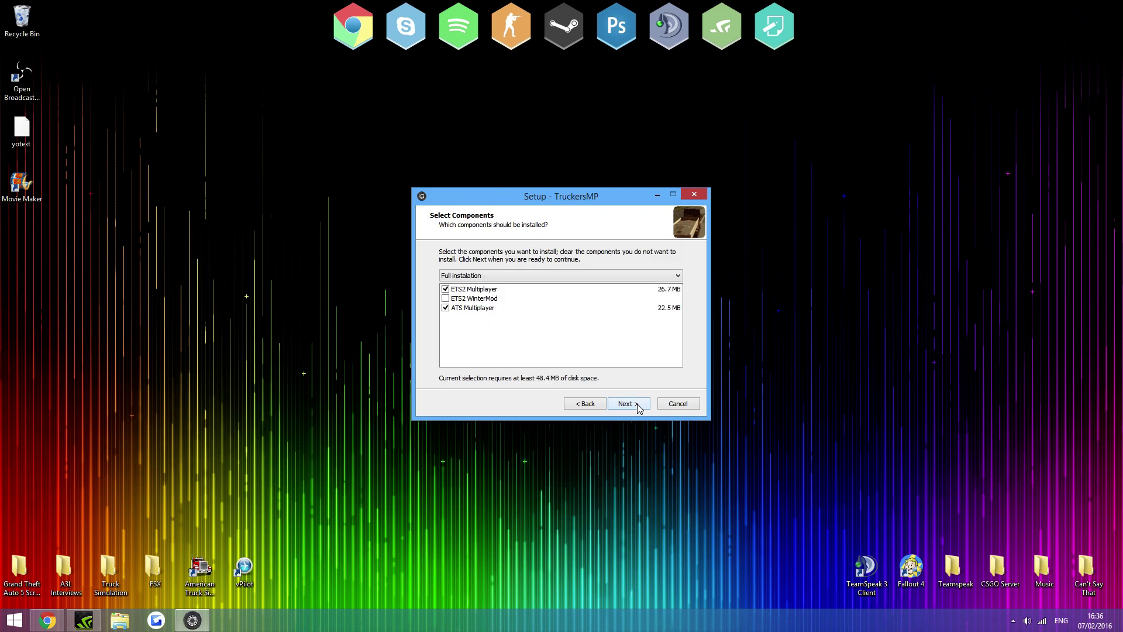
# Keep the full installation with ETS2 Multiplayer and ATS Multiplayer, and accept the proposed directories for both games
pyautogui.click(488, 276)
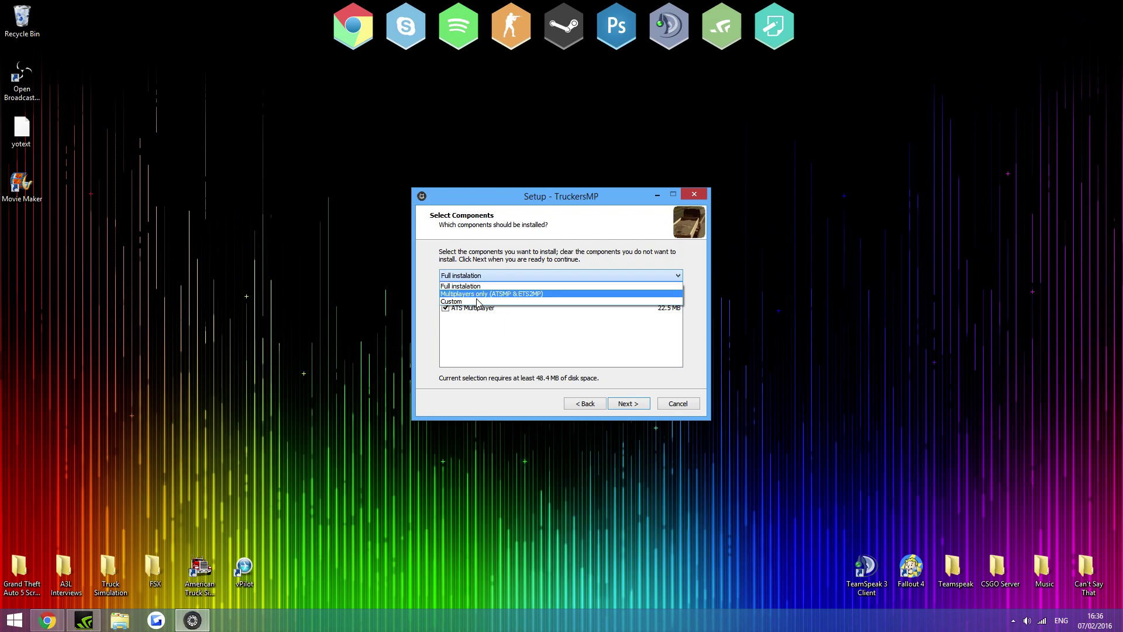
pyautogui.click(476, 319)
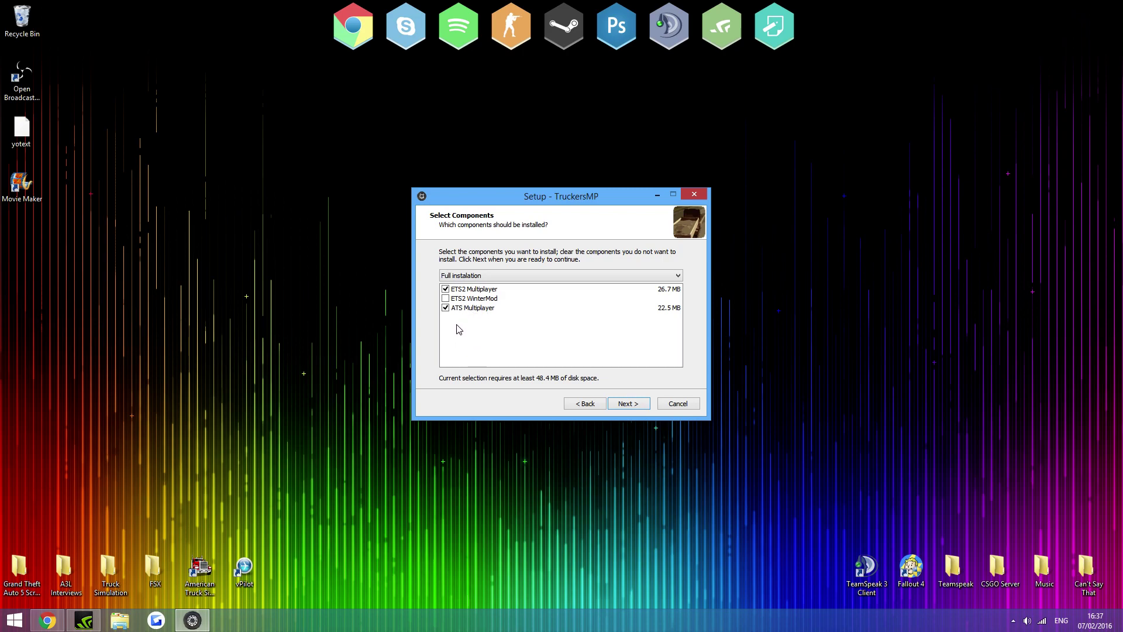
pyautogui.click(630, 405)
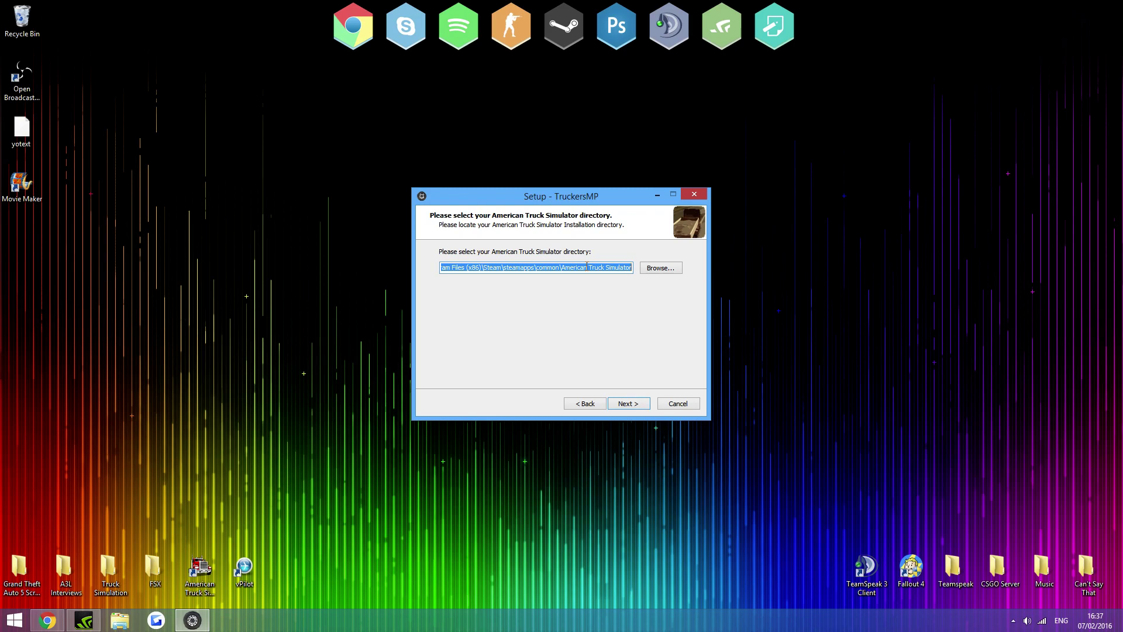
pyautogui.click(626, 404)
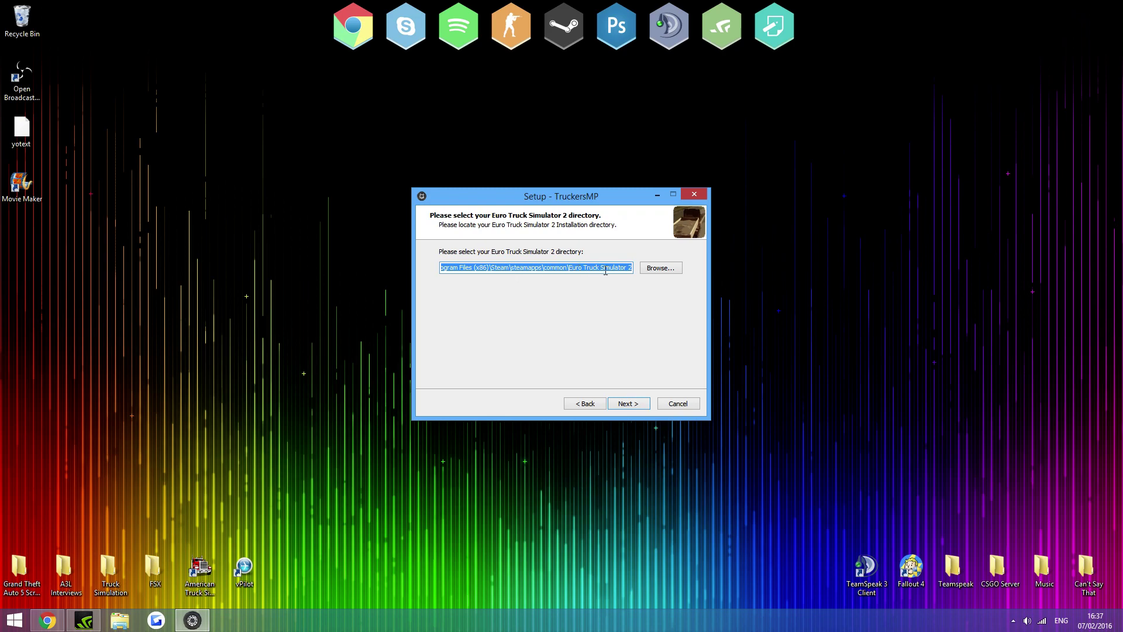
pyautogui.click(628, 404)
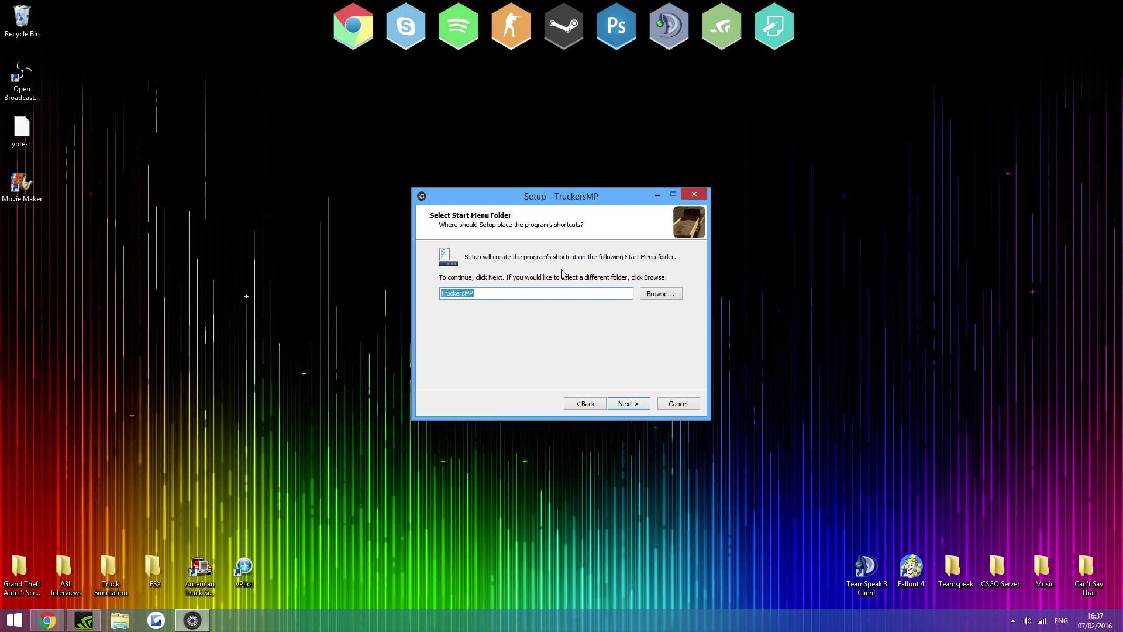
# Install TruckersMP with the TruckersMP Start Menu folder and a desktop icon, and finish the setup
pyautogui.click(634, 408)
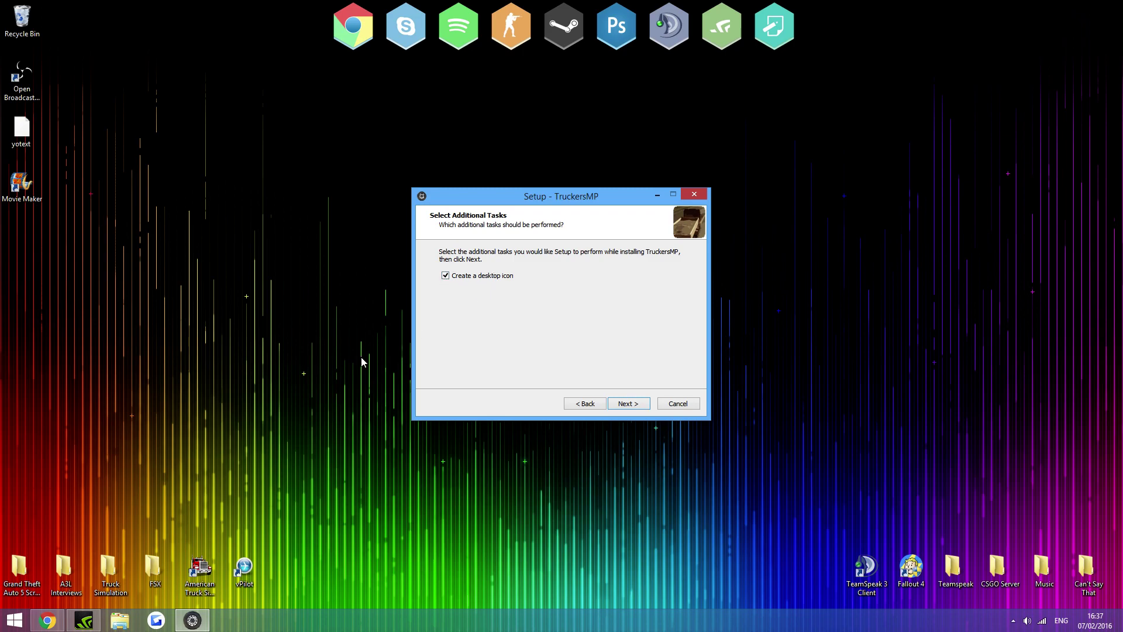
pyautogui.click(629, 404)
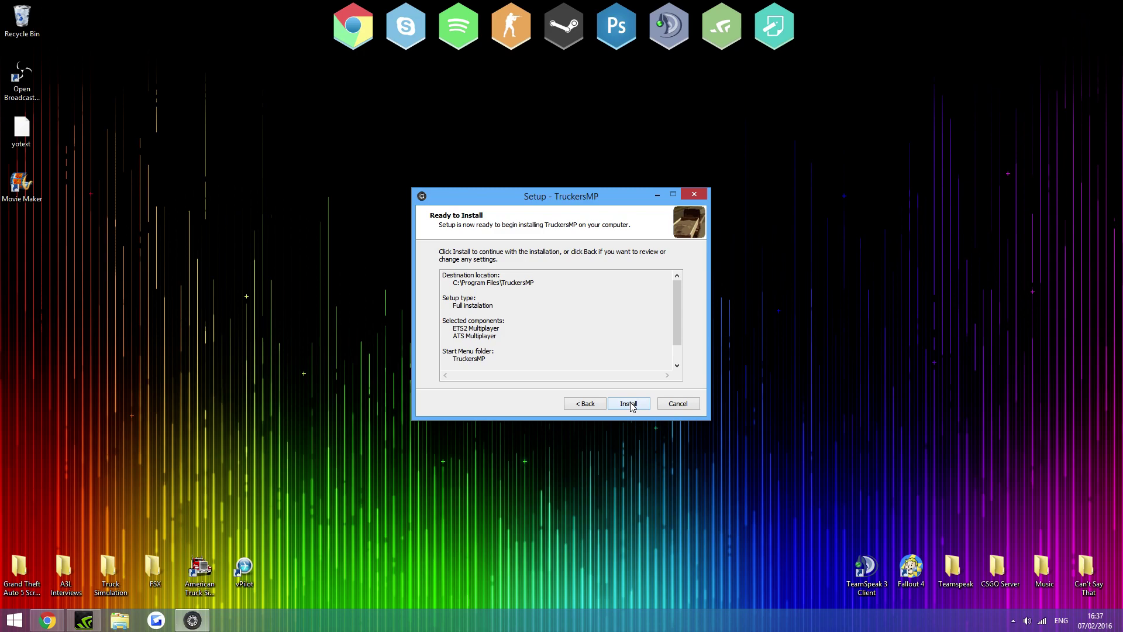
pyautogui.click(629, 405)
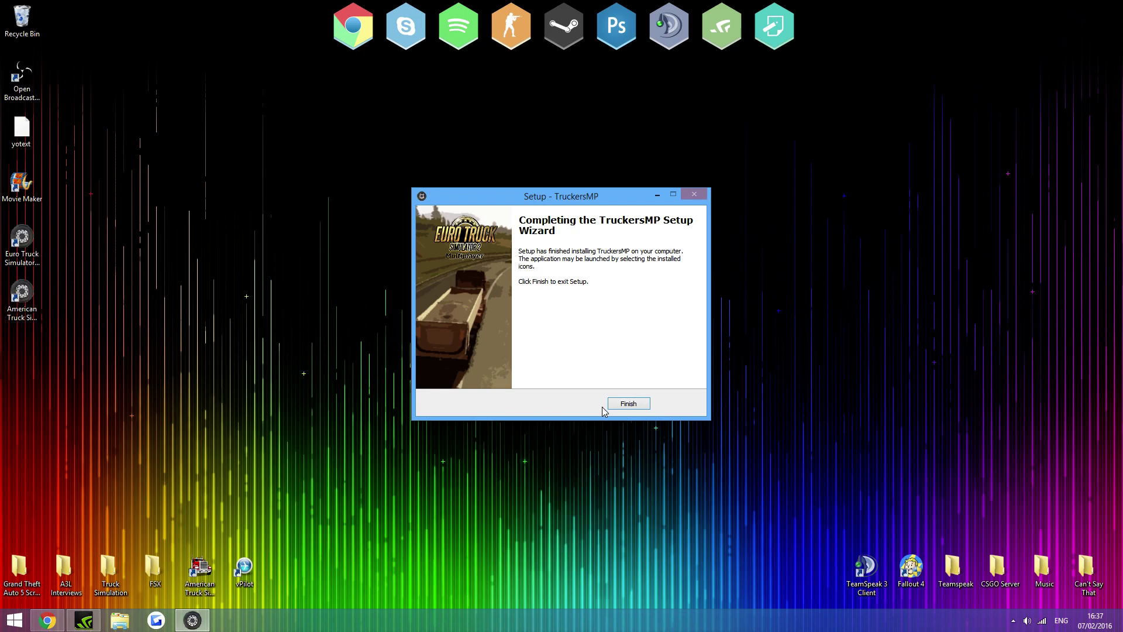
pyautogui.click(624, 405)
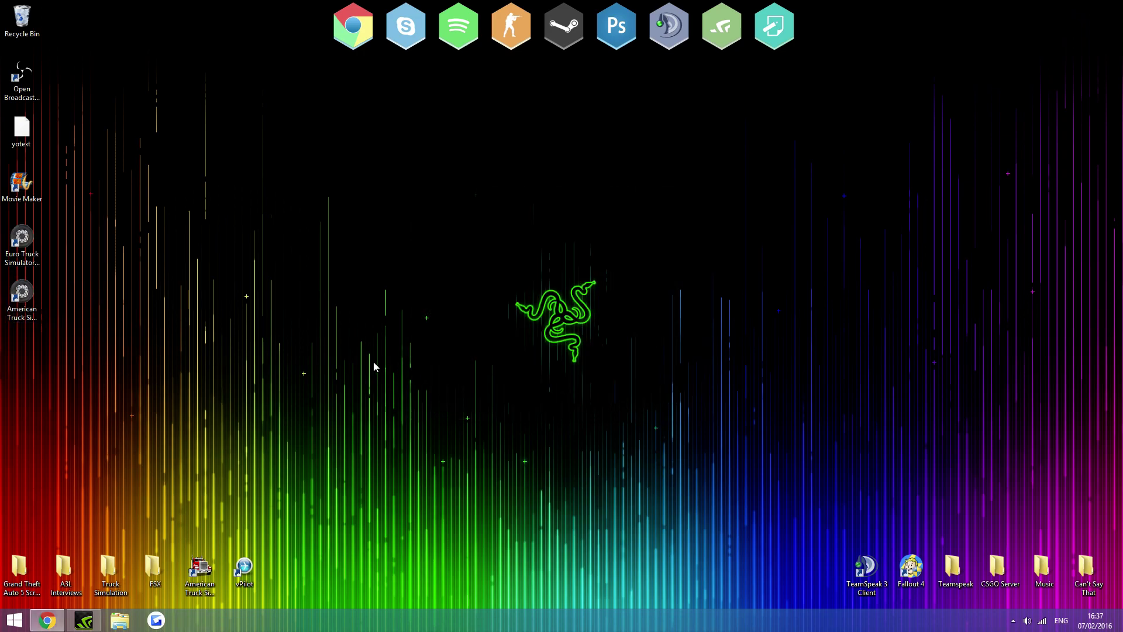
# Switch back to Chrome and open the settings page of the TruckersMP account
pyautogui.click(29, 297)
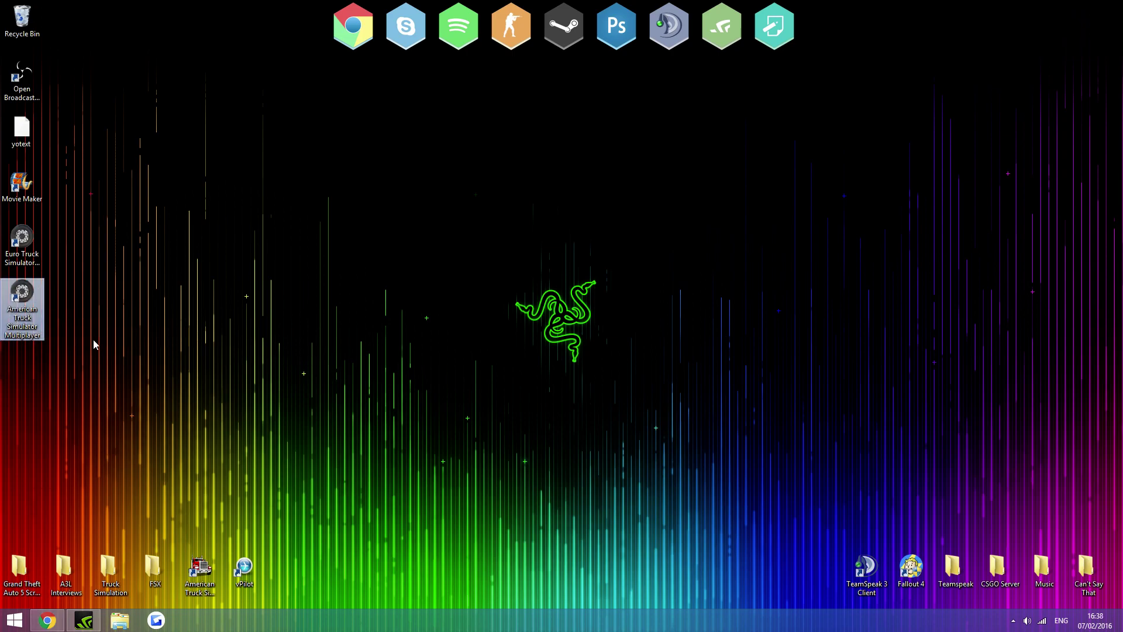
pyautogui.click(49, 621)
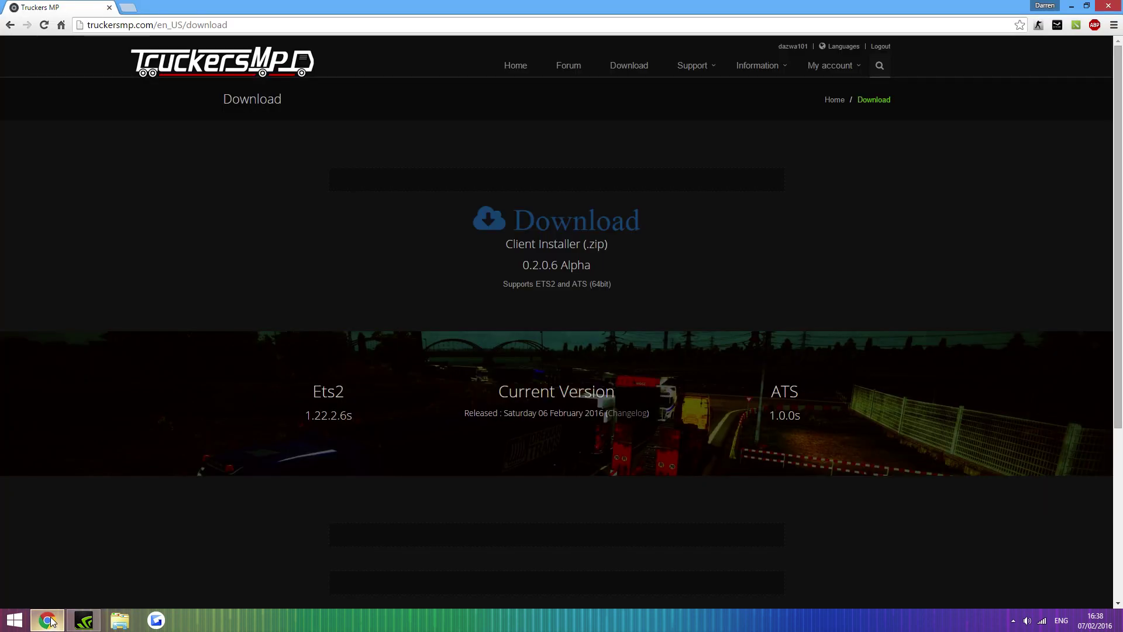
pyautogui.moveTo(804, 67)
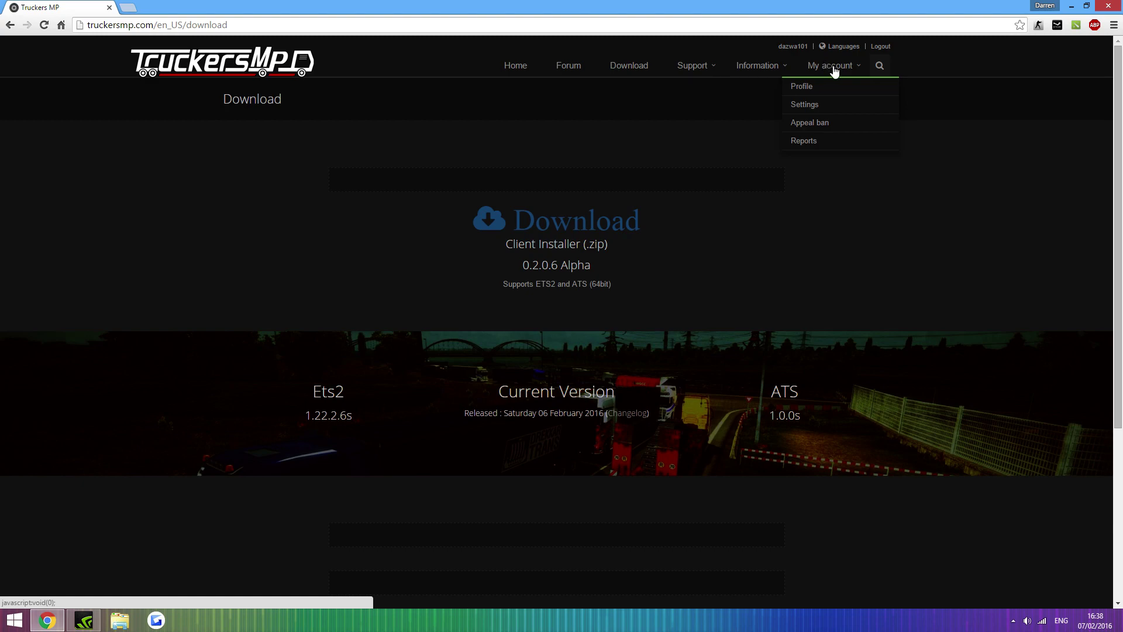
pyautogui.click(807, 107)
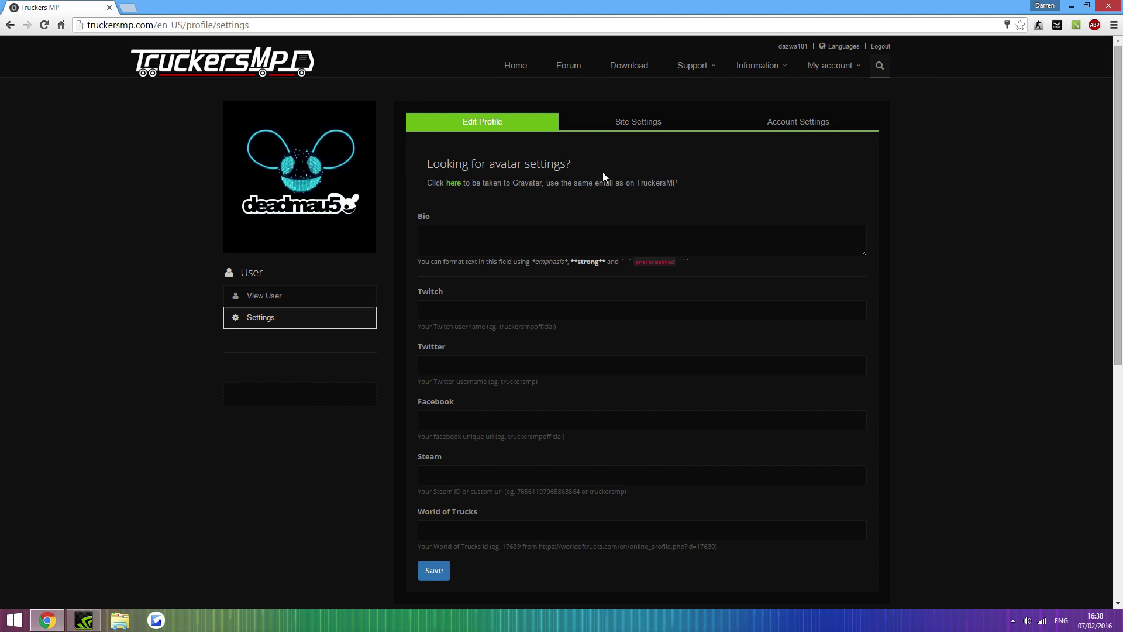
# Close the TruckersMP website and launch American Truck Simulator Multiplayer from the desktop
pyautogui.click(110, 8)
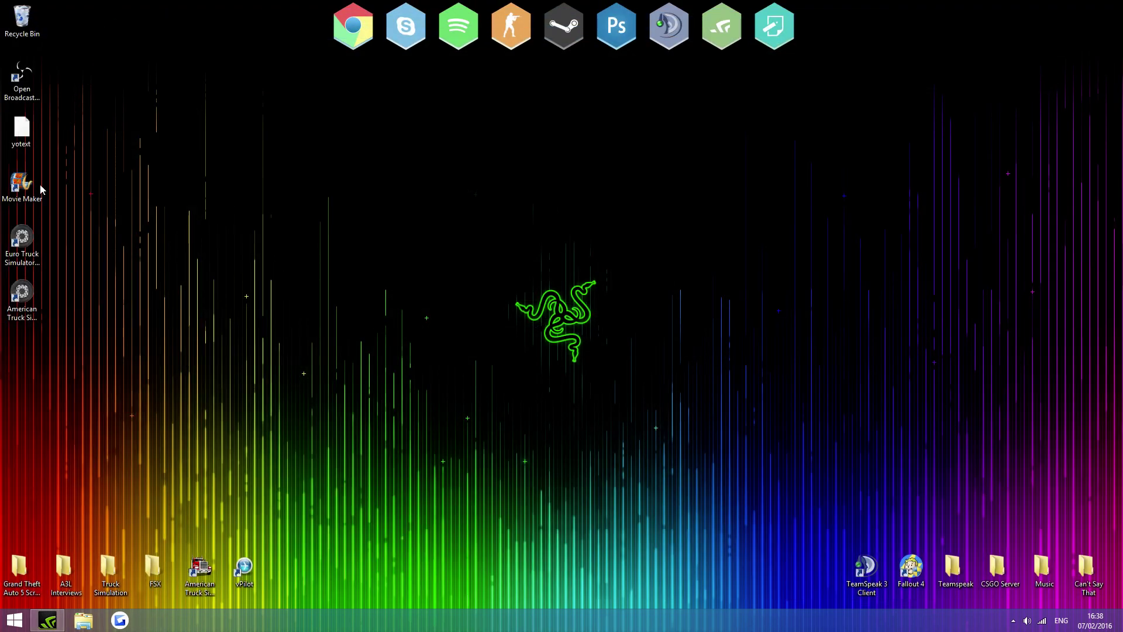
pyautogui.click(31, 315)
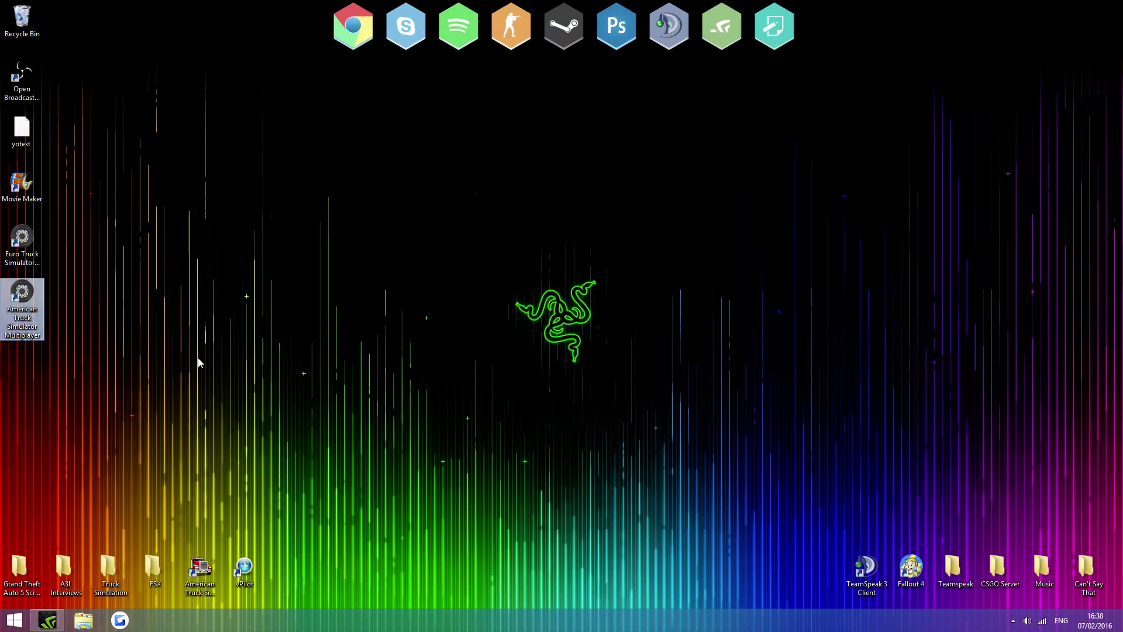
pyautogui.press('Return')
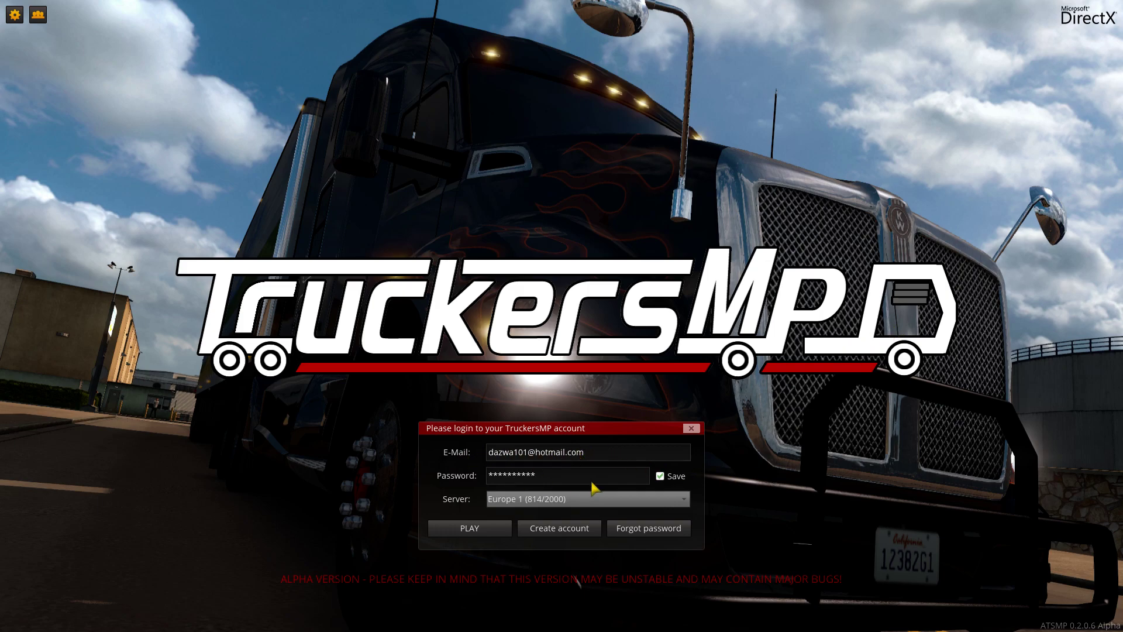
# Examine the available servers in the TruckersMP login window, keep Europe 1, and close the window without logging in
pyautogui.click(544, 499)
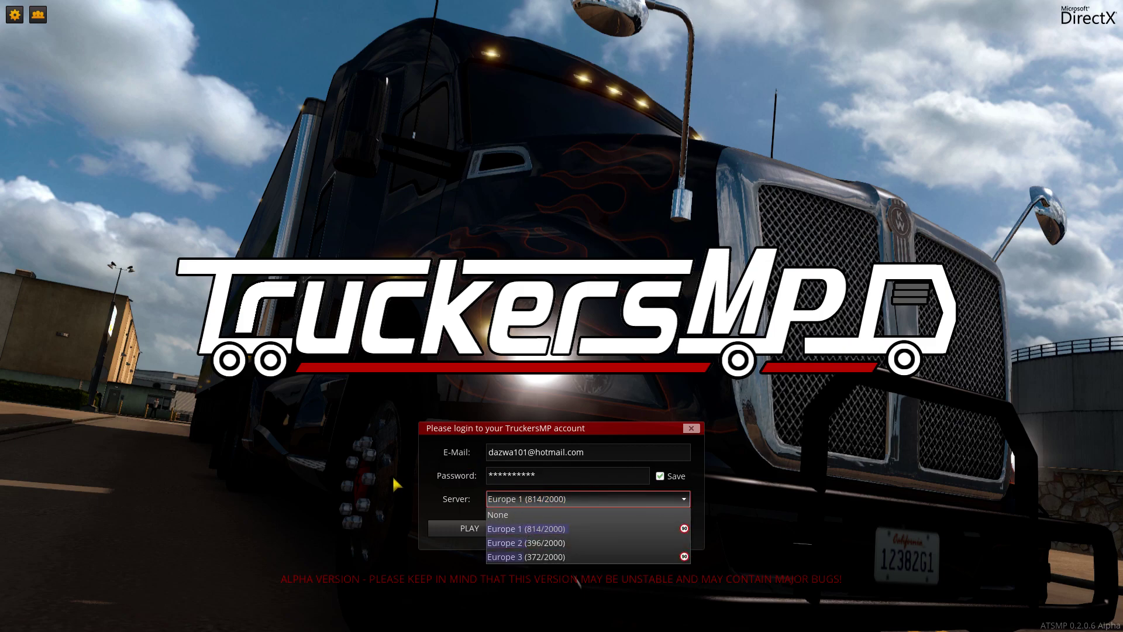
pyautogui.click(503, 498)
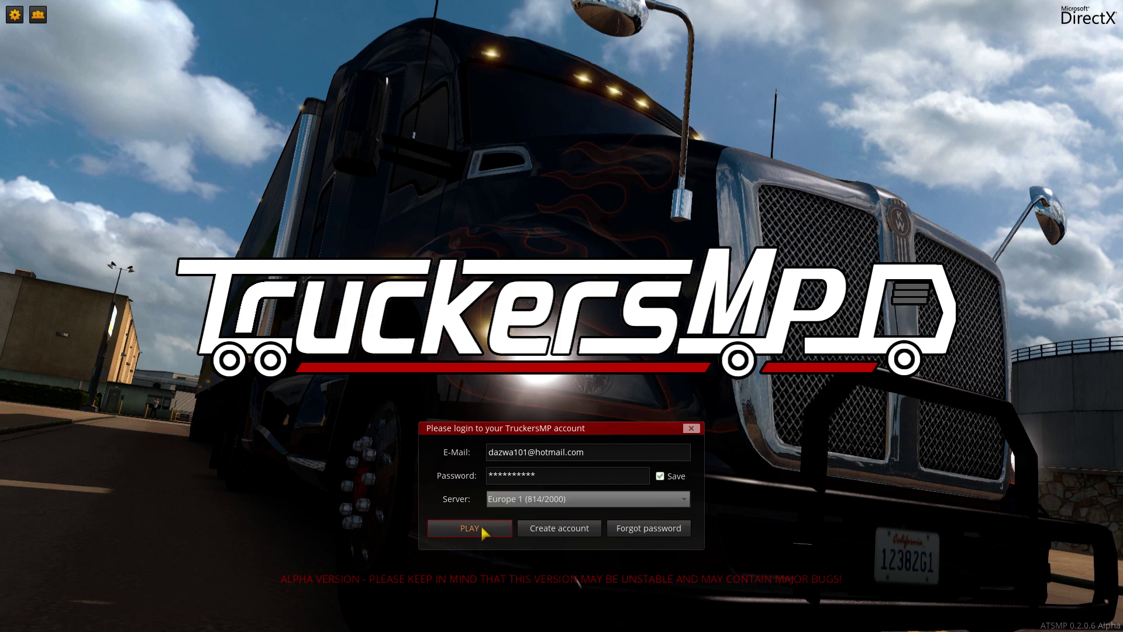
pyautogui.click(687, 430)
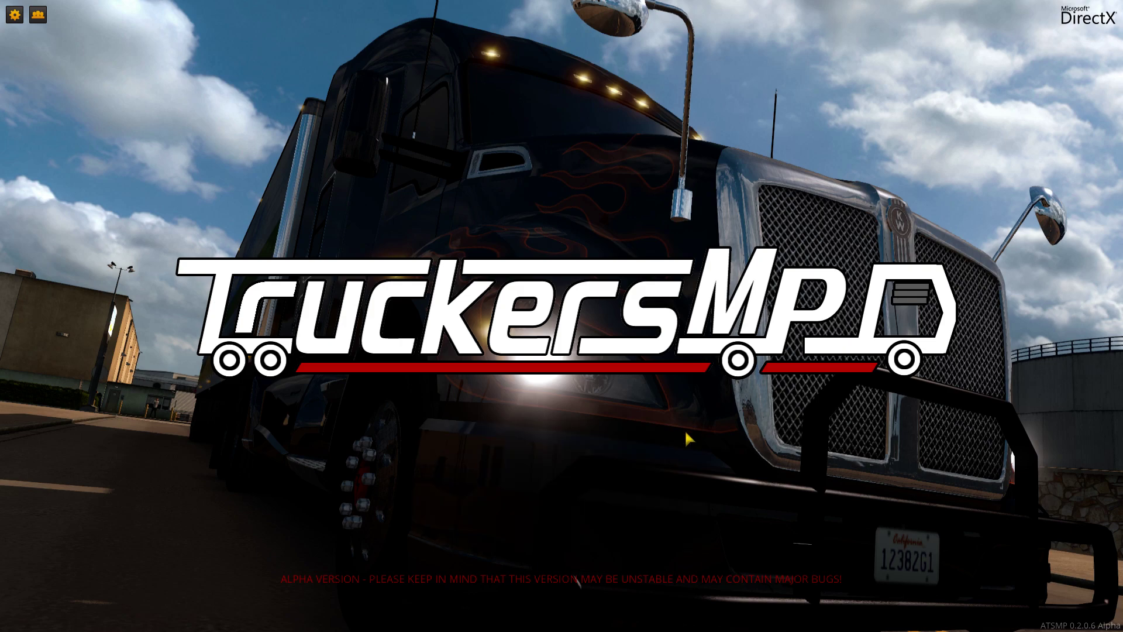